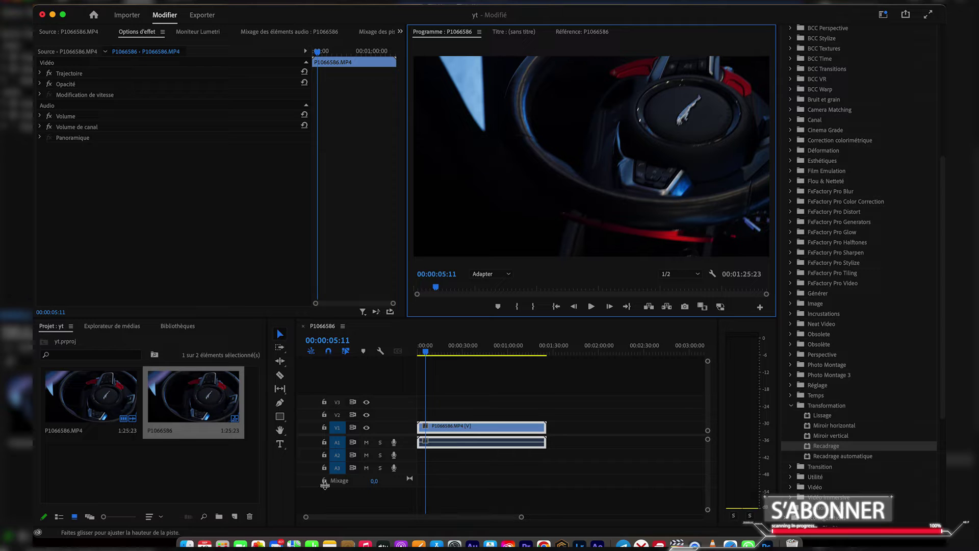
Open the Project panel's New Item menu to list sequences, adjustment layers and other items.
{"action": "left_click", "coordinate": [235, 516]}
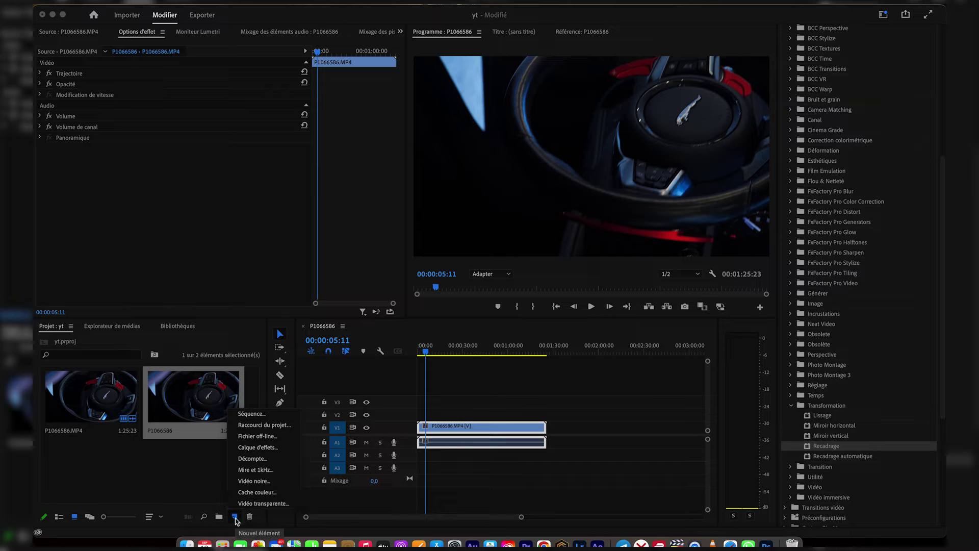
Create a 3840 × 2160 Calque d'effets adjustment layer and place it on track V2.
{"action": "left_click", "coordinate": [265, 453]}
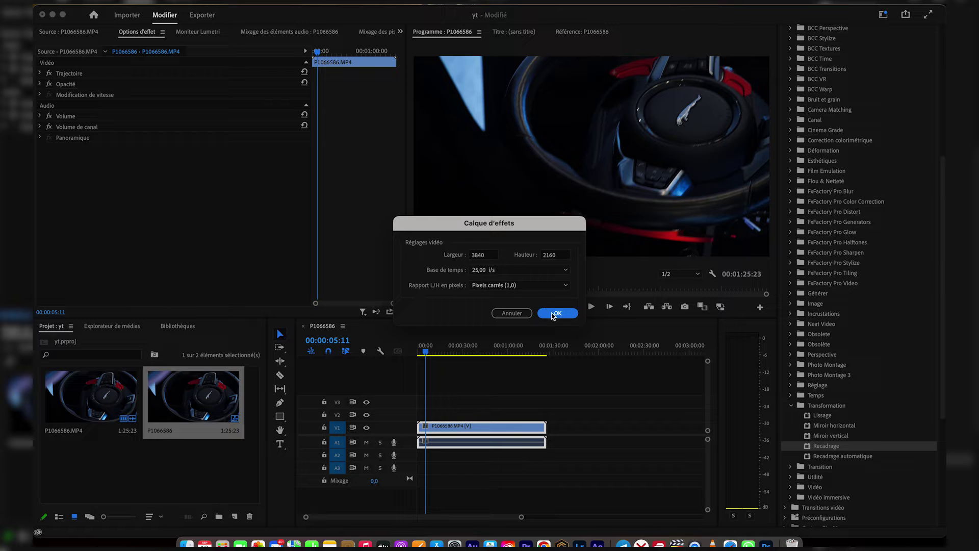
{"action": "left_click", "coordinate": [556, 314]}
{"action": "left_click", "coordinate": [221, 397]}
{"action": "left_click_drag", "start_coordinate": [222, 397], "coordinate": [546, 416]}
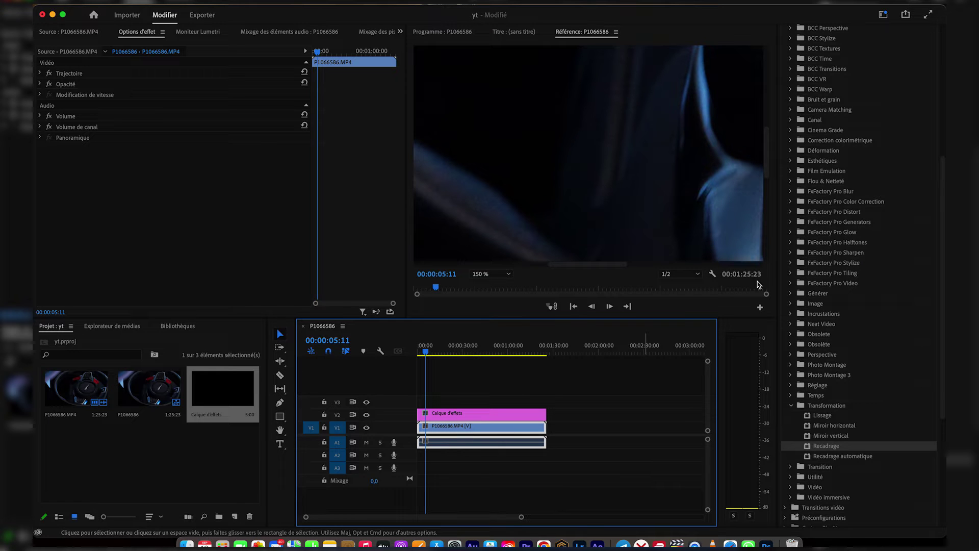
Apply the Recadrage crop effect to the Calque d'effets adjustment layer.
{"action": "scroll", "coordinate": [830, 449], "scroll_direction": "down", "scroll_amount": 3}
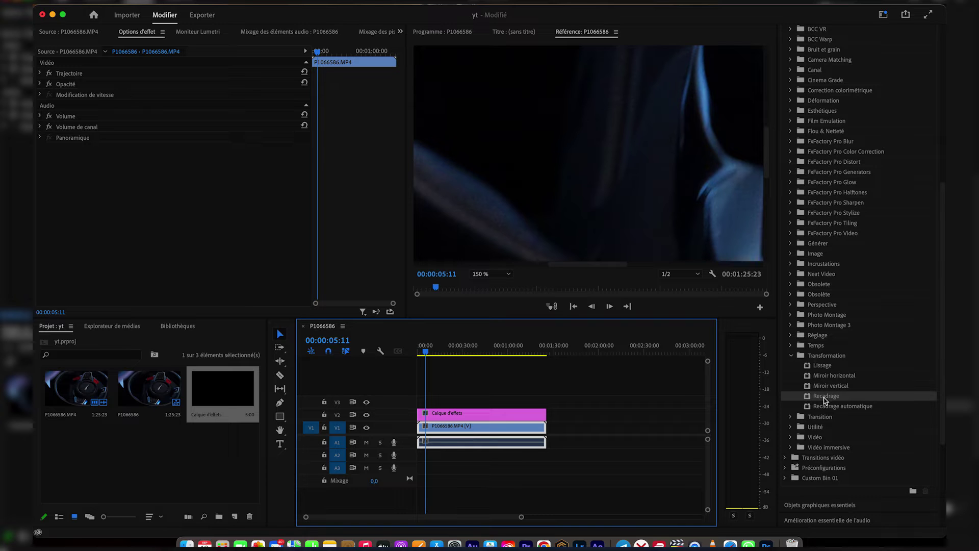
{"action": "left_click_drag", "start_coordinate": [826, 399], "coordinate": [511, 418]}
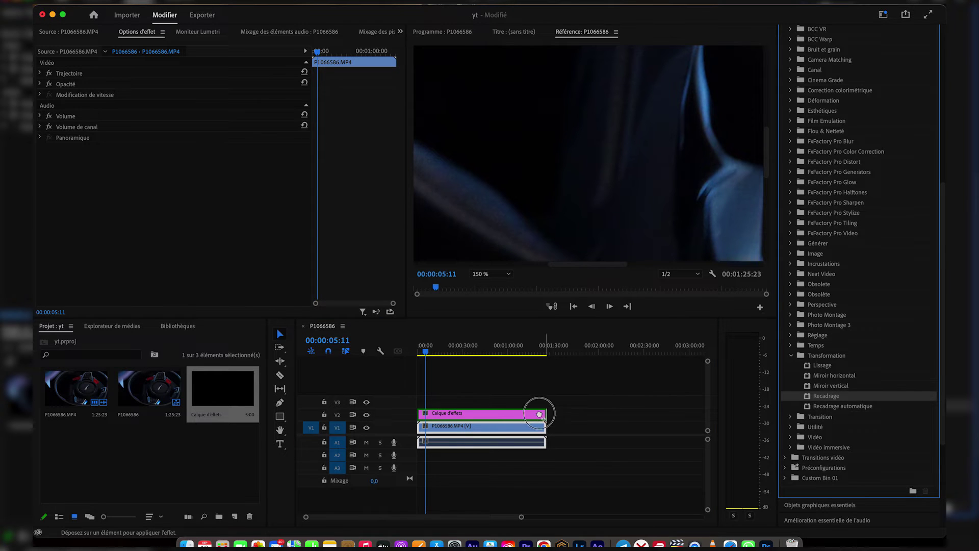
{"action": "left_click_drag", "start_coordinate": [511, 418], "coordinate": [511, 417]}
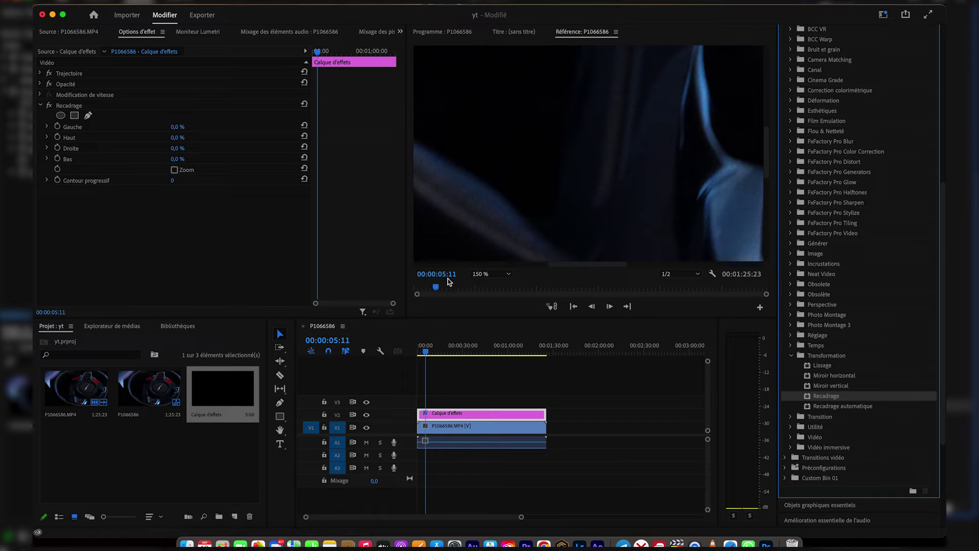
Set the monitor magnification to Adapter so the whole frame fits.
{"action": "left_click", "coordinate": [479, 275]}
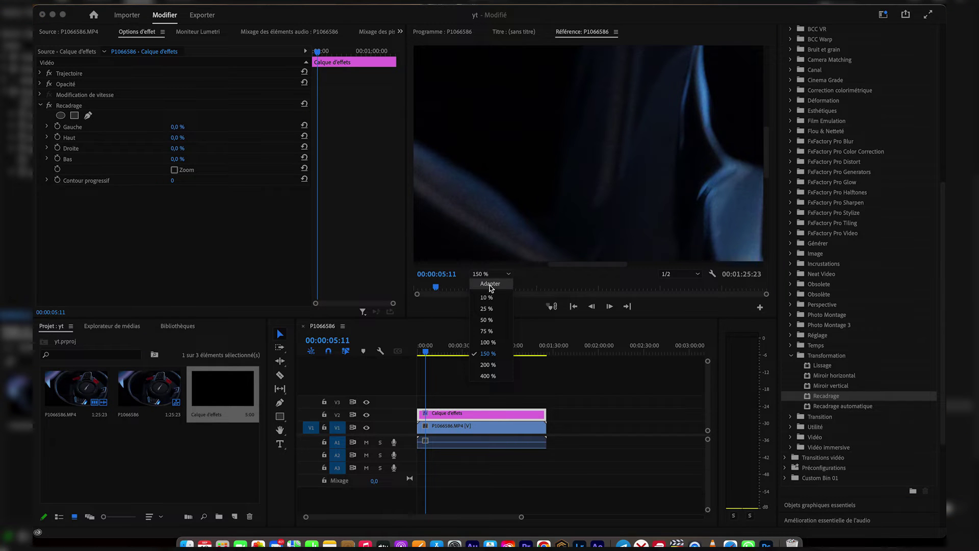
{"action": "left_click", "coordinate": [489, 284]}
{"action": "left_click", "coordinate": [170, 155]}
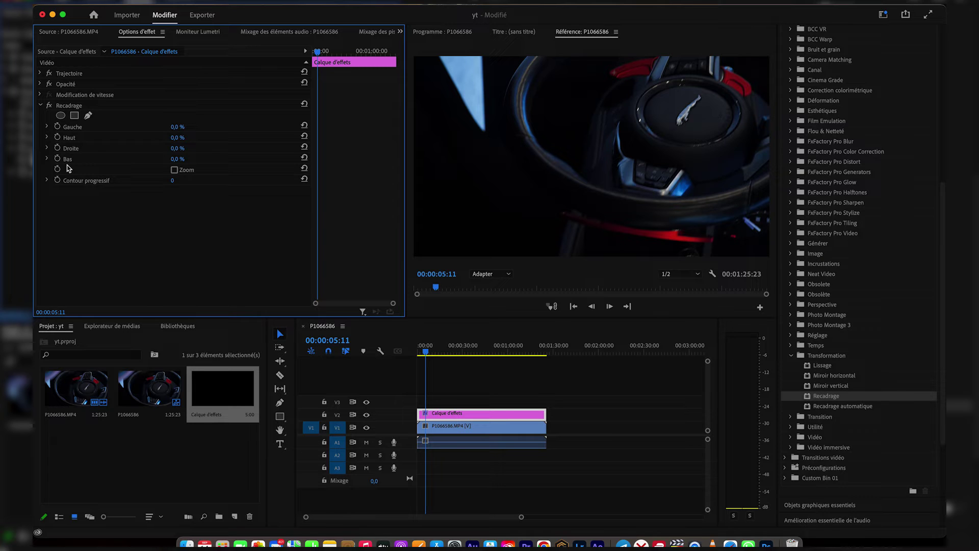
Set Recadrage Haut and Bas to 12 % and check the black bars in full-screen preview.
{"action": "left_click", "coordinate": [176, 138]}
{"action": "type", "text": "15"}
{"action": "key", "text": "Return"}
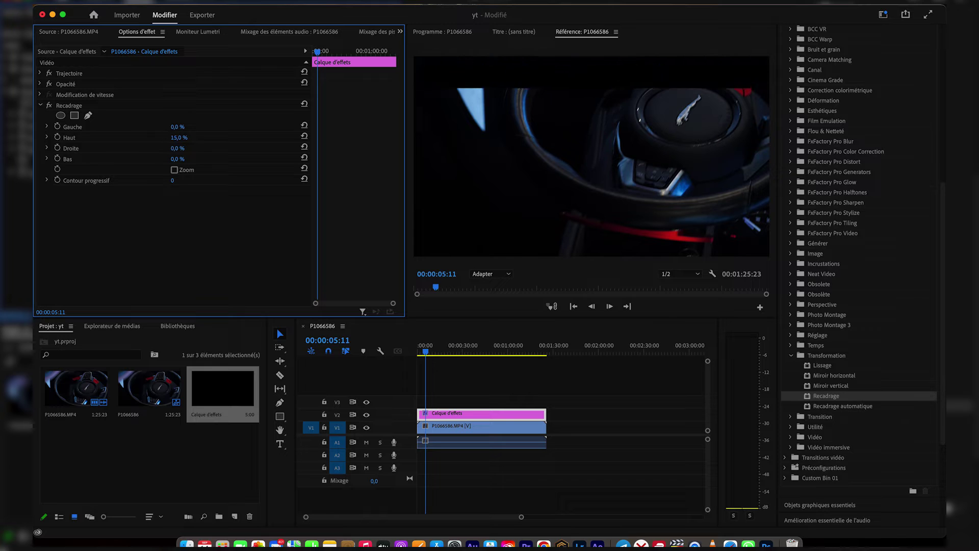
{"action": "left_click_drag", "start_coordinate": [178, 138], "coordinate": [185, 138]}
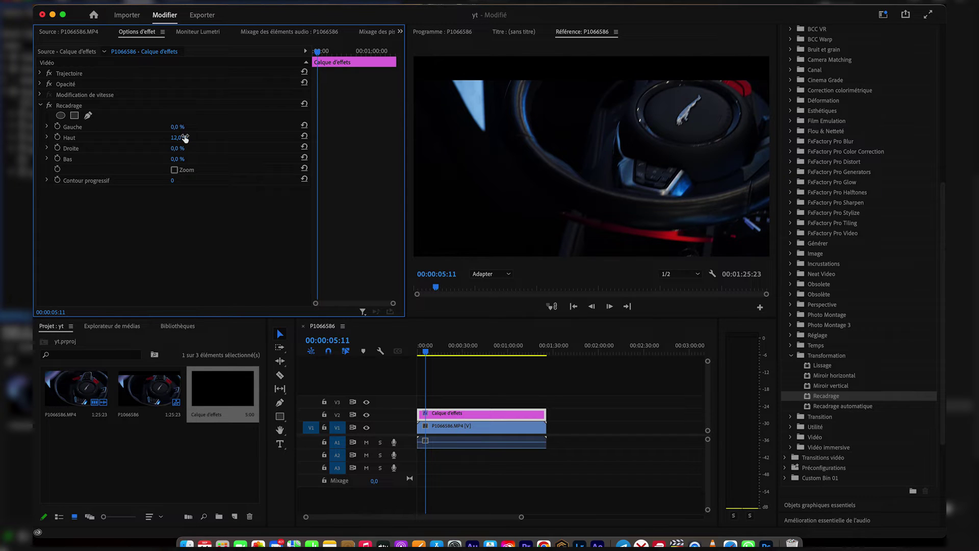
{"action": "mouse_move", "coordinate": [176, 162]}
{"action": "left_mouse_down"}
{"action": "mouse_move", "coordinate": [187, 162]}
{"action": "mouse_move", "coordinate": [176, 159]}
{"action": "left_mouse_up"}
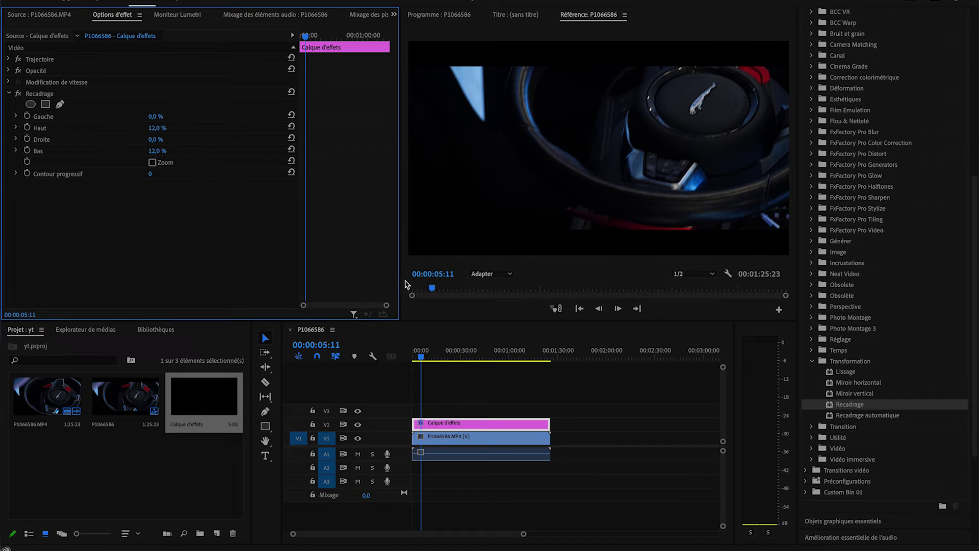
{"action": "key", "text": "ctrl+grave"}
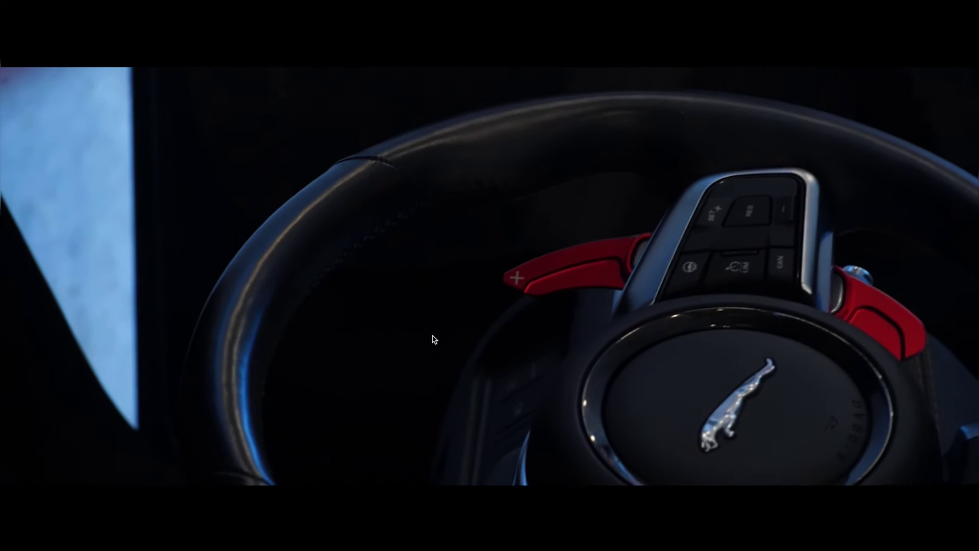
{"action": "key", "text": "ctrl+grave"}
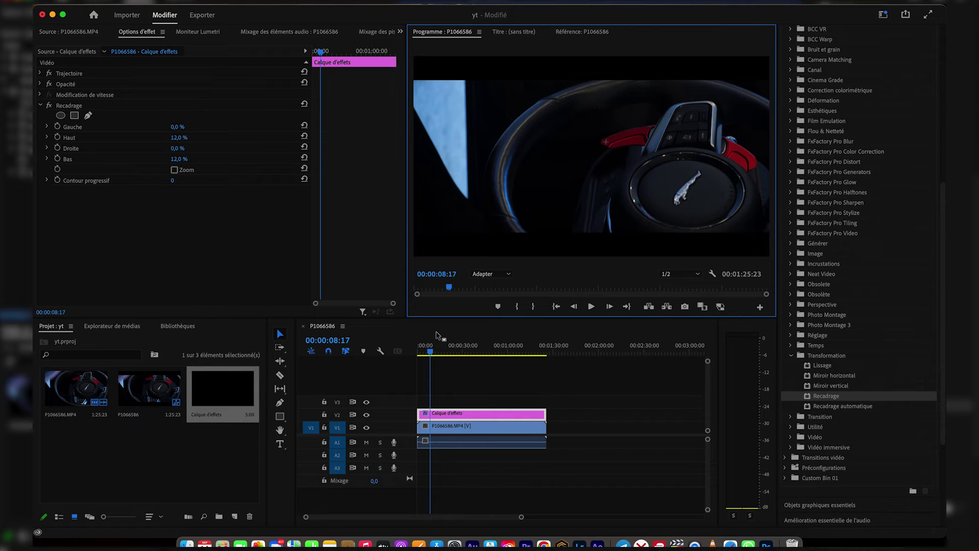
Undo the Recadrage crop to remove the bars, then open the Séquence menu.
{"action": "key", "text": "super+z"}
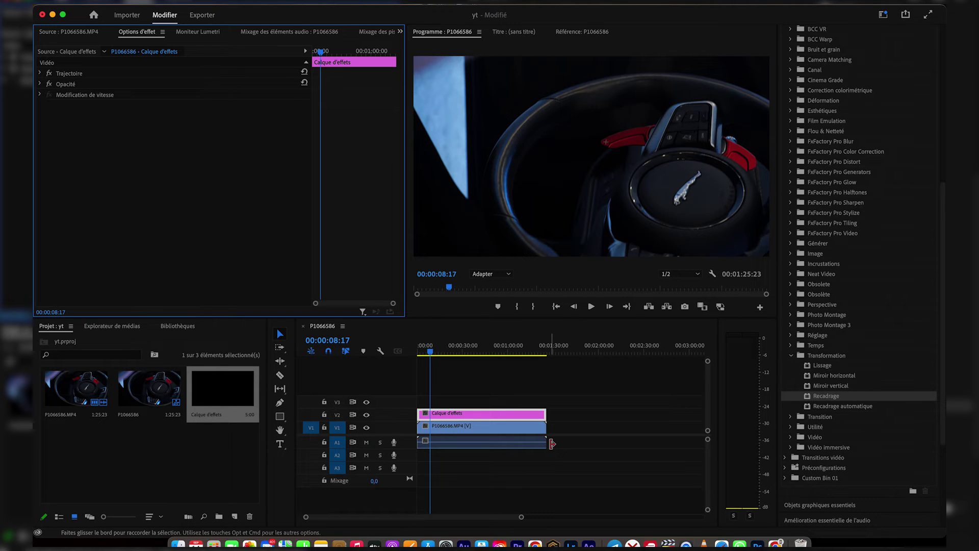
{"action": "mouse_move", "coordinate": [531, 430]}
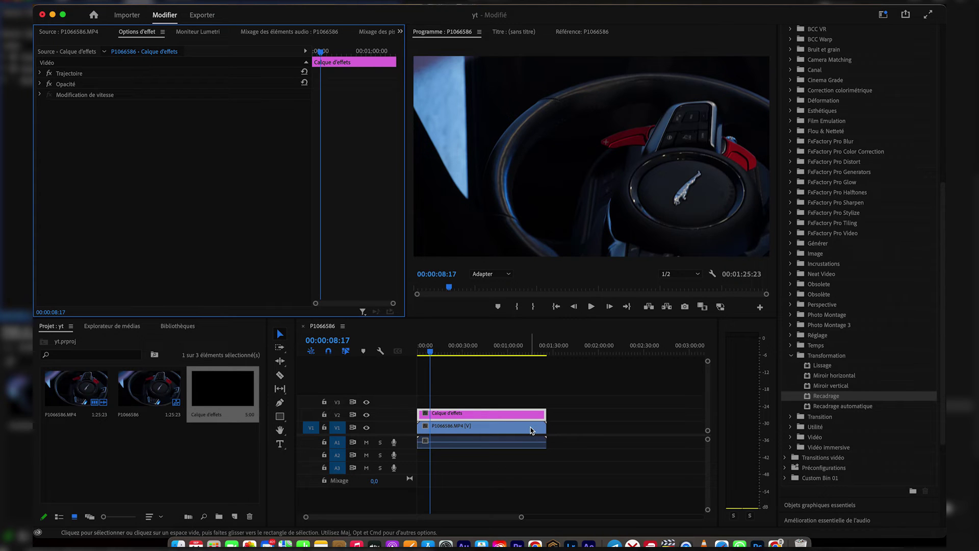
{"action": "left_click", "coordinate": [231, 4]}
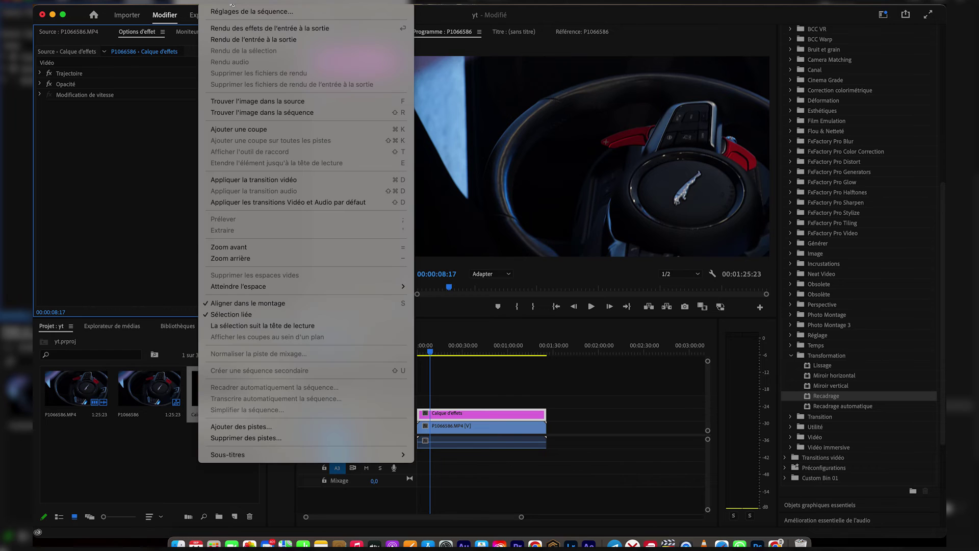
Change the sequence frame size to 3840 × 1645 in Réglages de la séquence, accepting preview deletion.
{"action": "left_click", "coordinate": [232, 12]}
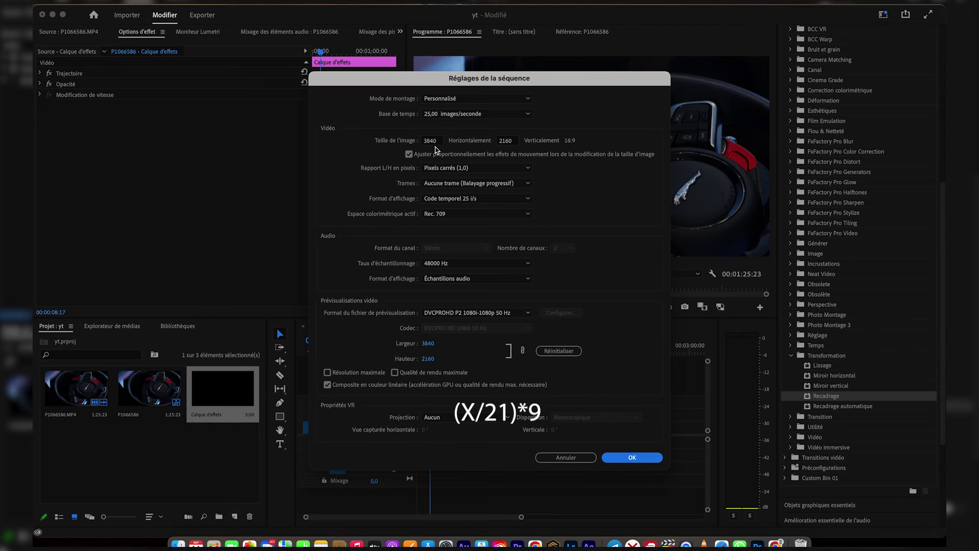
{"action": "left_click", "coordinate": [487, 156]}
{"action": "left_click", "coordinate": [513, 155]}
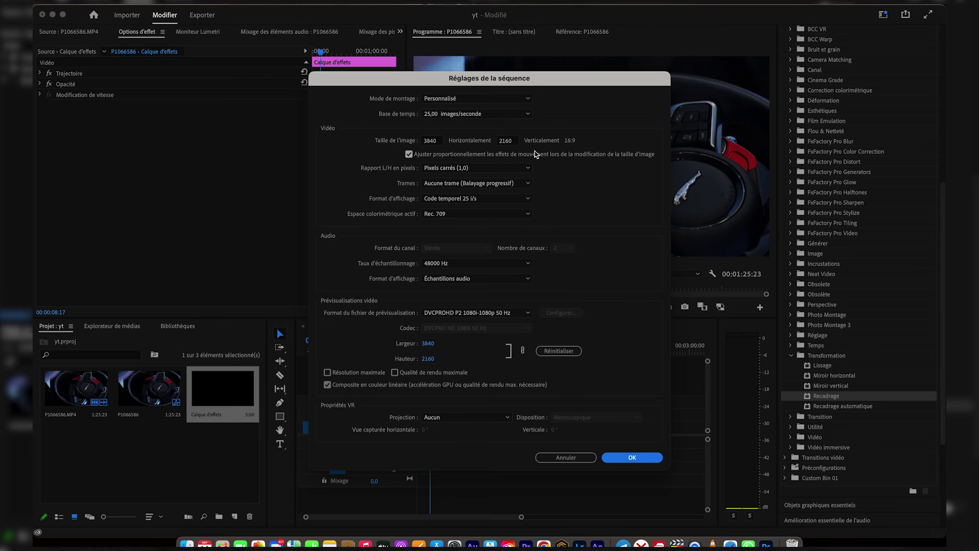
{"action": "left_click_drag", "start_coordinate": [521, 142], "coordinate": [496, 144]}
{"action": "left_click", "coordinate": [512, 144]}
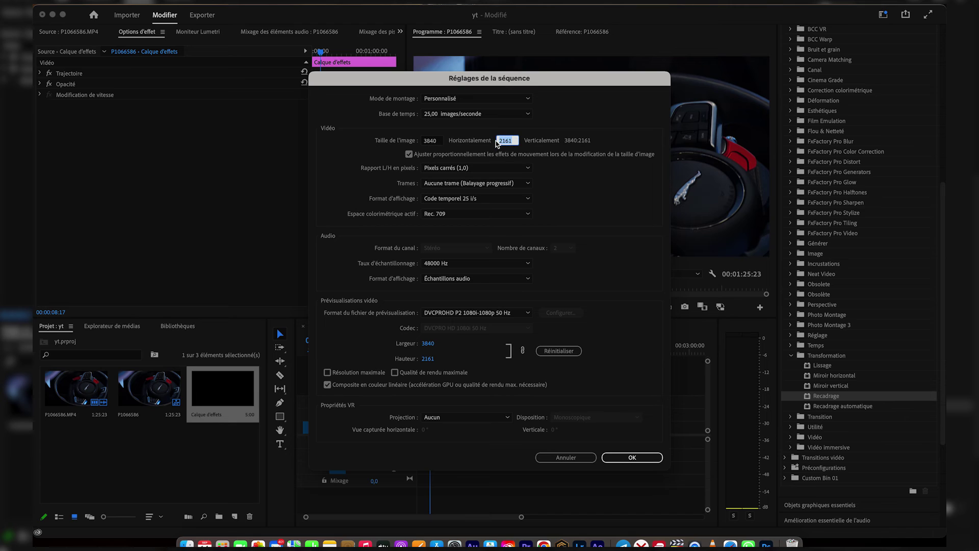
{"action": "type", "text": "1645"}
{"action": "left_click", "coordinate": [632, 457]}
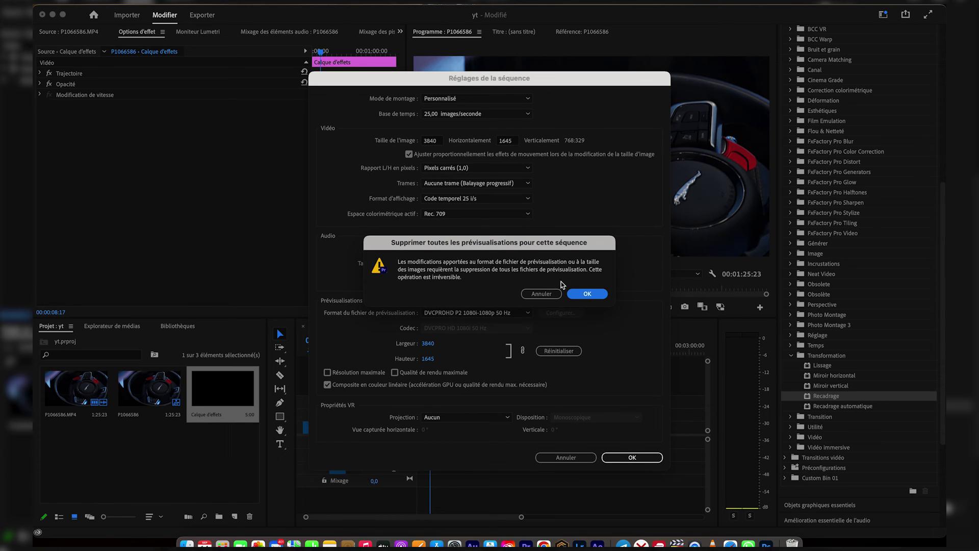
{"action": "left_click", "coordinate": [587, 295]}
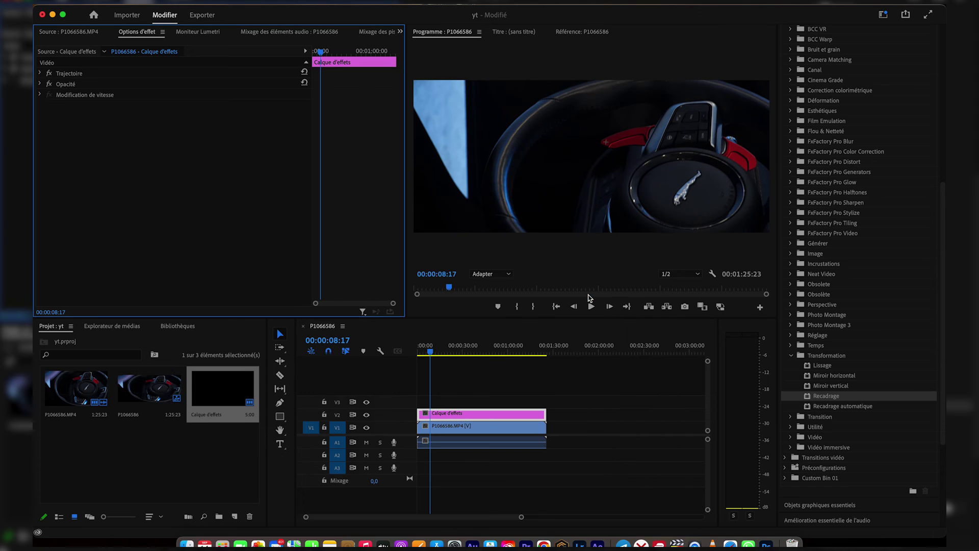
{"action": "key", "text": "ctrl+grave"}
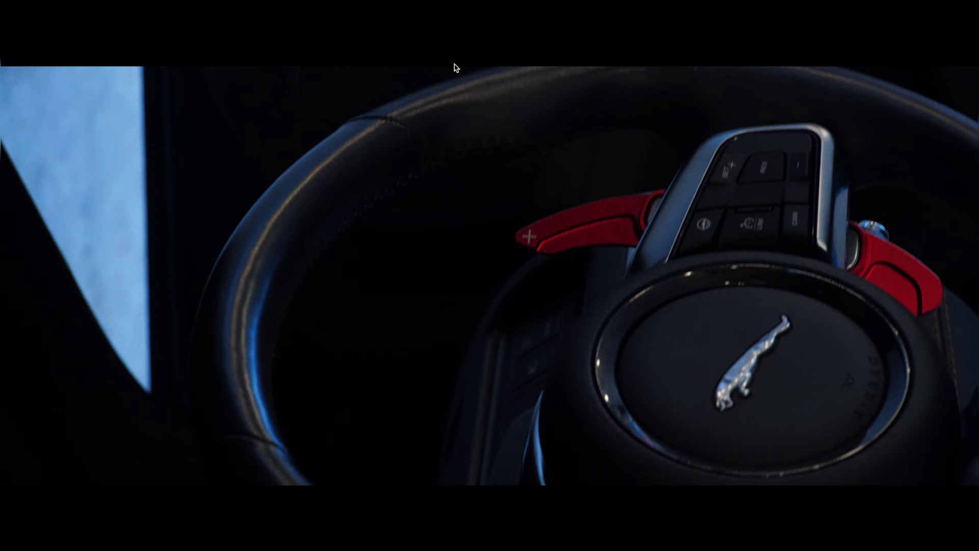
{"action": "key", "text": "ctrl+grave"}
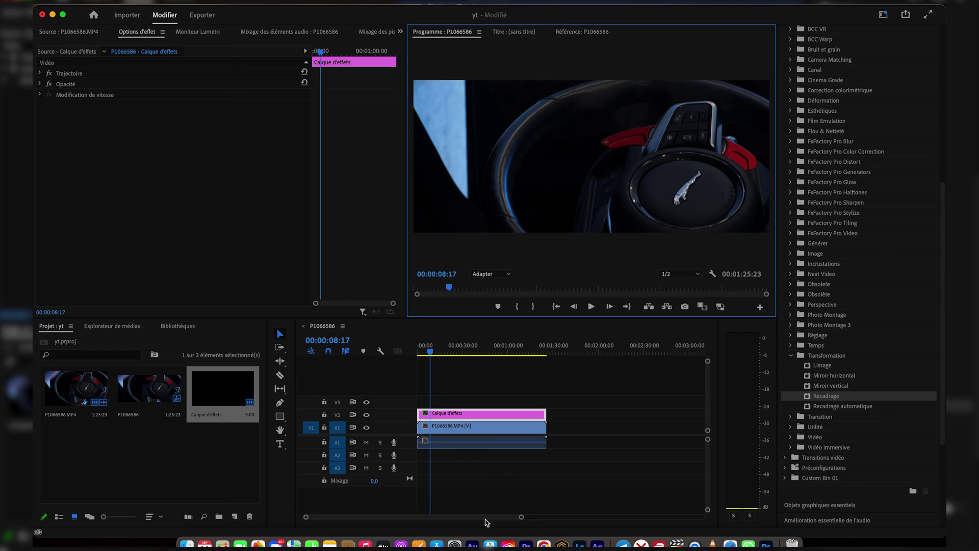
{"action": "key", "text": "ctrl+grave"}
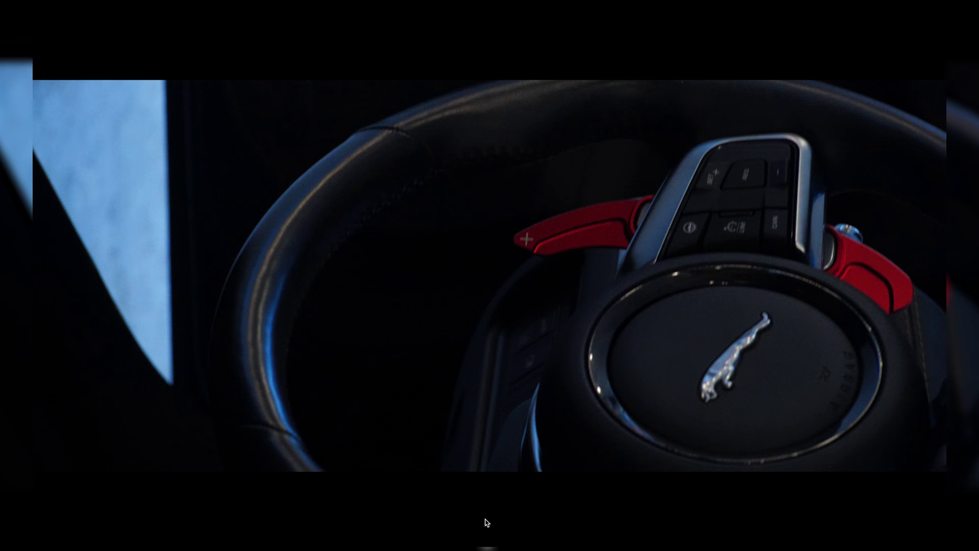